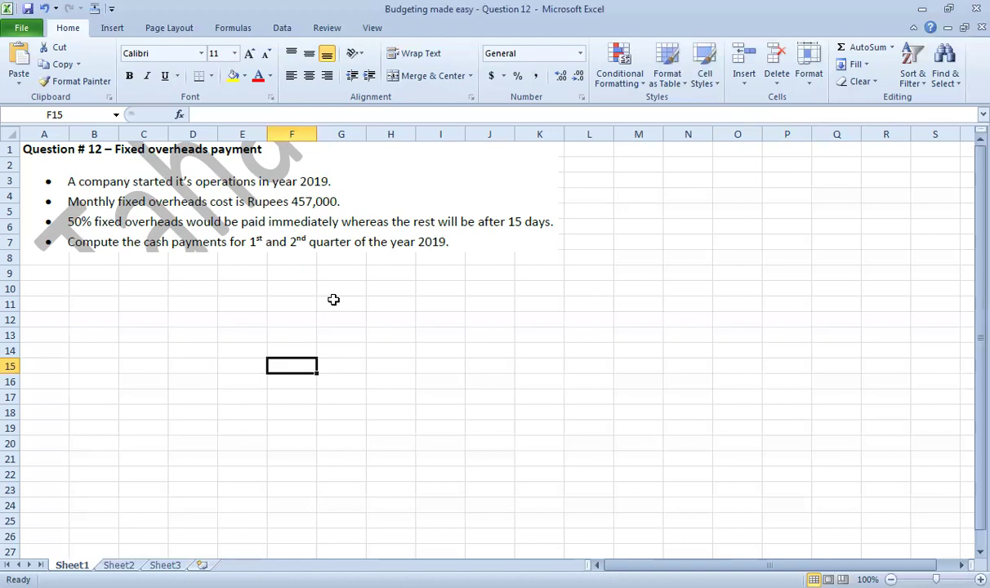
# Step: Enter the month headers Jan, Feb and Mar in D9:F9, with Jan in bold
pyautogui.click(199, 273)
pyautogui.hotkey('ctrl', 'b')
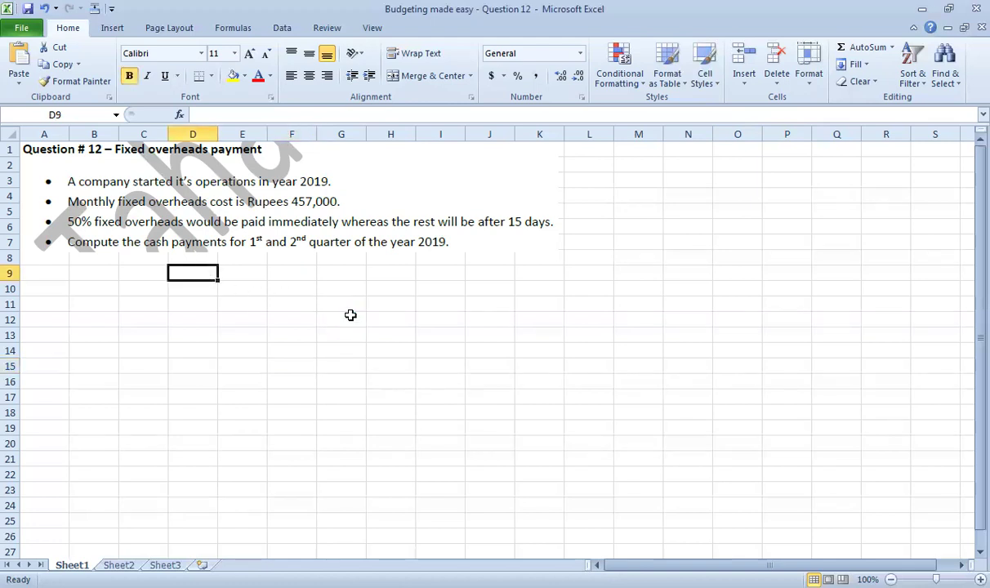
pyautogui.write('Jan')
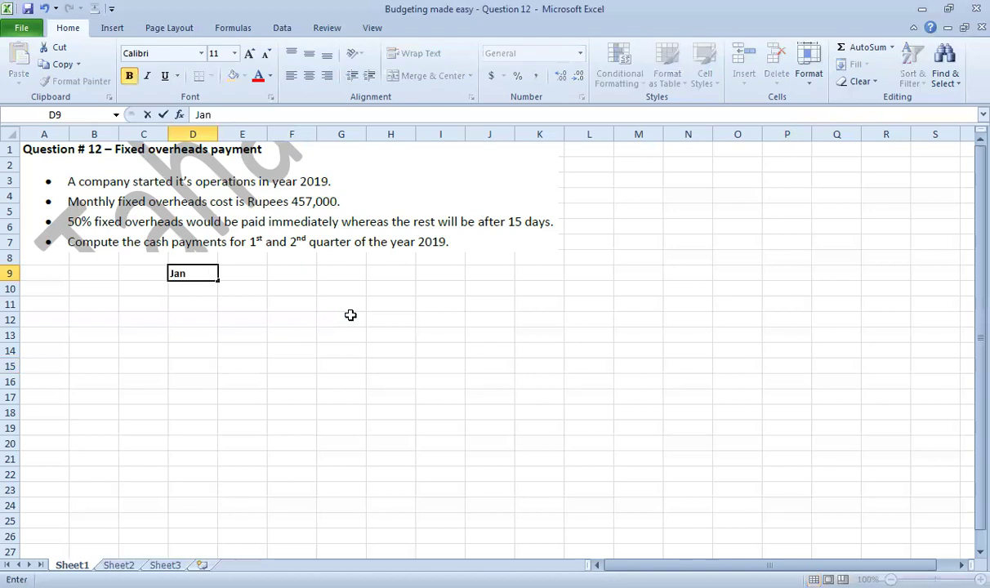
pyautogui.press('Tab')
pyautogui.write('Feb')
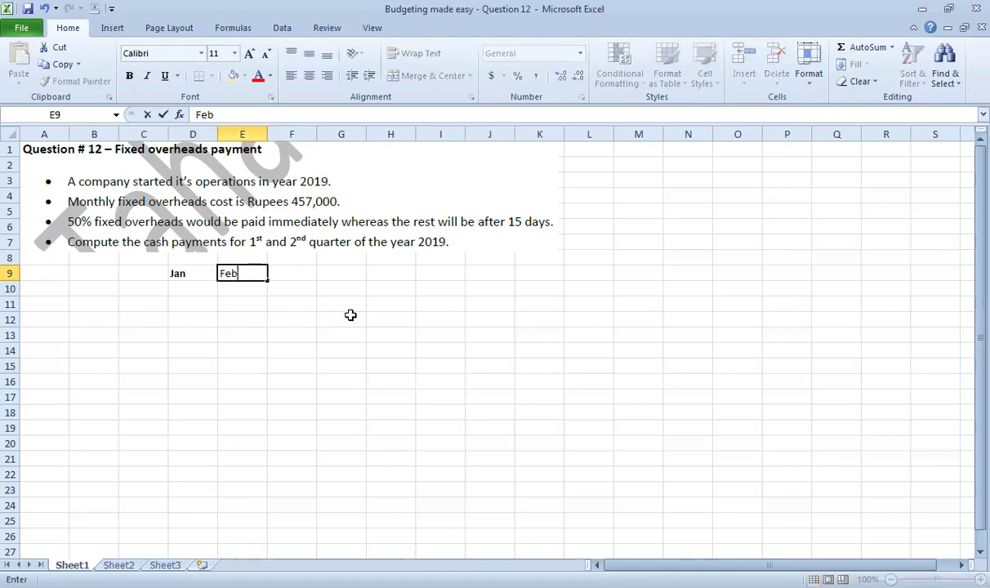
pyautogui.press('Tab')
pyautogui.write('Marc')
pyautogui.press('BackSpace')
pyautogui.press('Return')
# Step: Continue the month headers in row 9 with april, may and june in G9:I9
pyautogui.write('april')
pyautogui.press('Escape')
pyautogui.press('Up')
pyautogui.press('Right')
pyautogui.write('april')
pyautogui.press('Tab')
pyautogui.write('may')
pyautogui.press('Tab')
pyautogui.write('june')
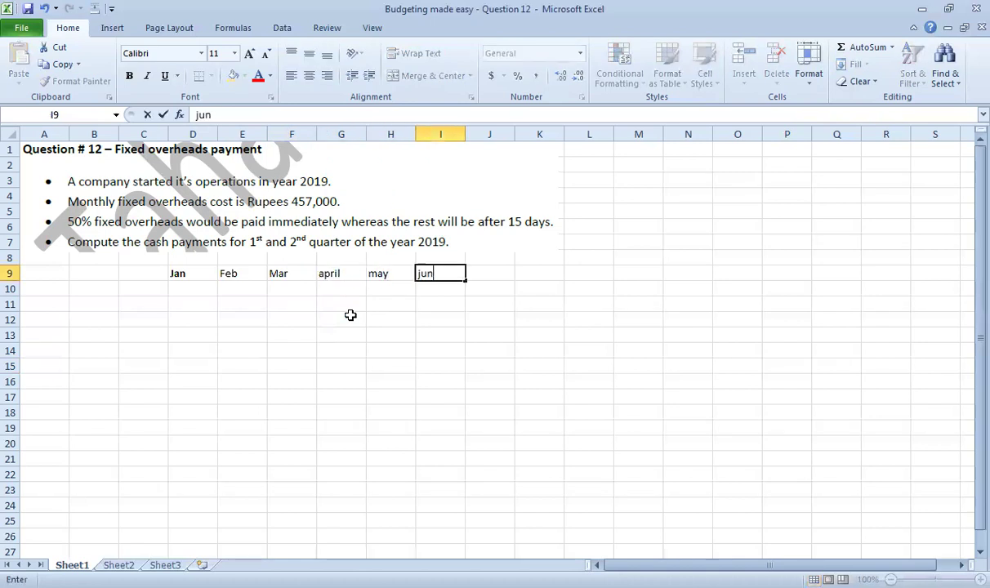
# Step: Replace the headers in D9:F9 with lowercase, non-bold jan, feb and mar
pyautogui.click(178, 272)
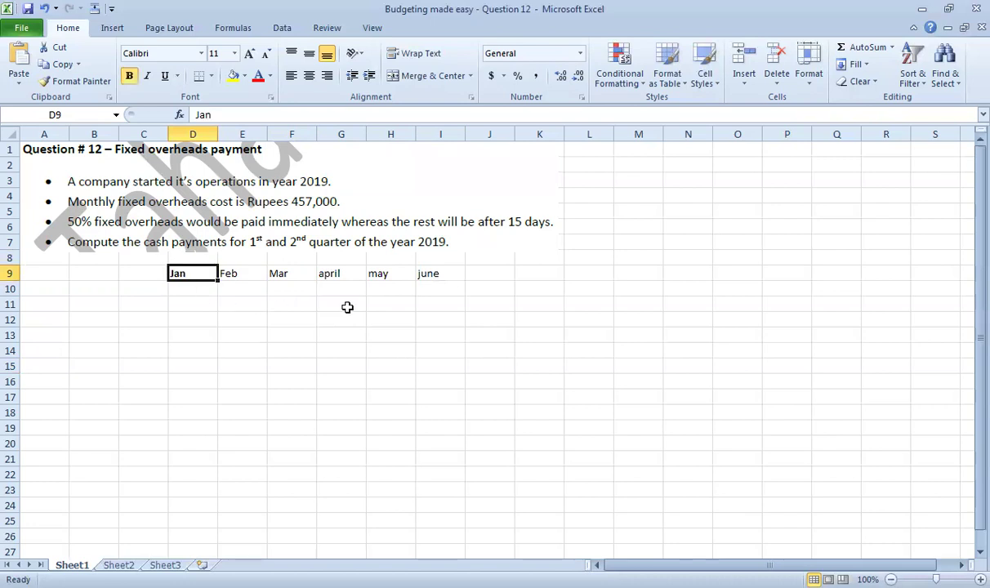
pyautogui.write('jan')
pyautogui.press('Tab')
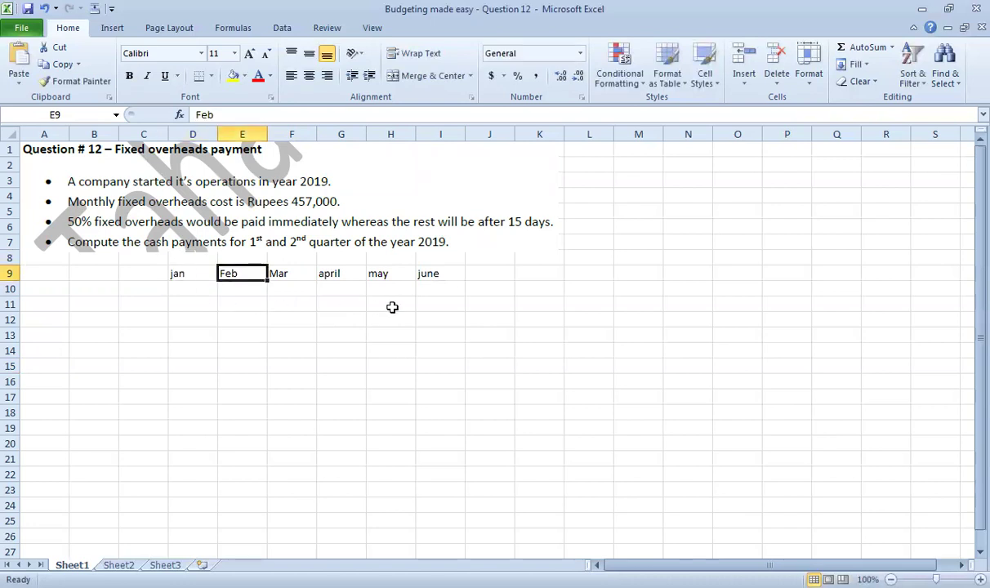
pyautogui.write('feb')
pyautogui.press('Tab')
pyautogui.write('mar')
pyautogui.press('Down')
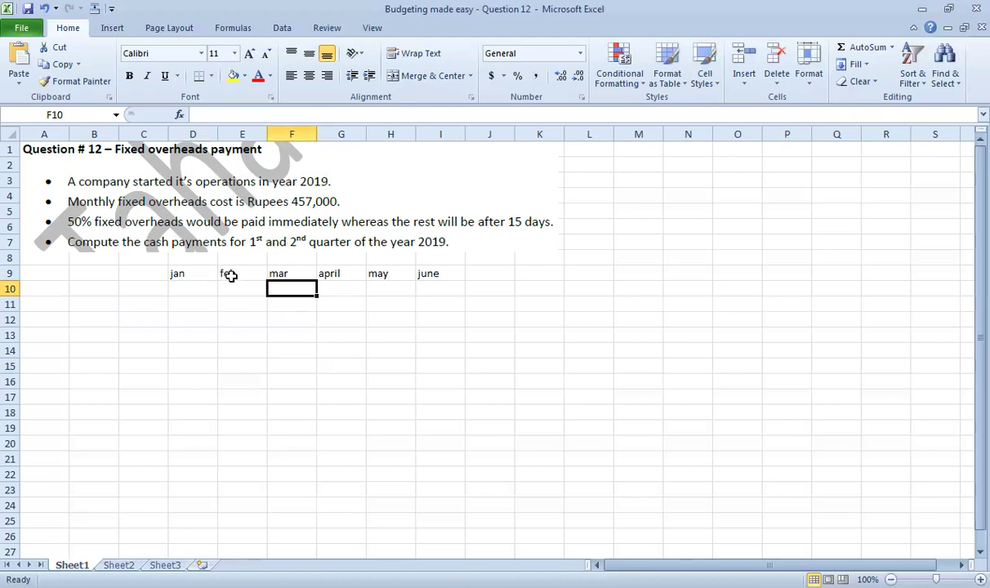
# Step: Label row 10 "immediate" in B10 and calculate January's payment in D10 with =457000/2
pyautogui.click(152, 294)
pyautogui.click(92, 288)
pyautogui.write('immediate')
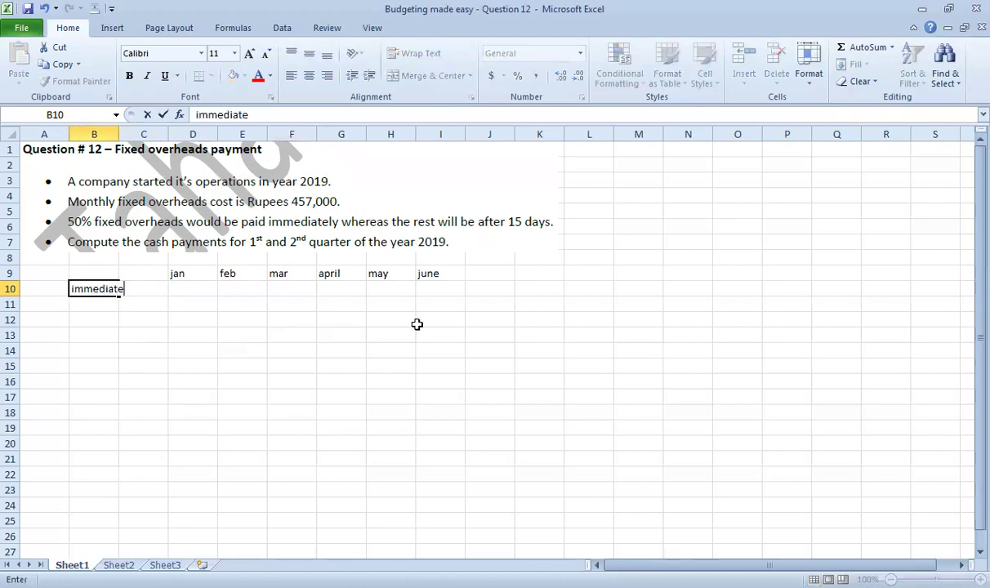
pyautogui.press('Tab')
pyautogui.press('Tab')
pyautogui.write('=')
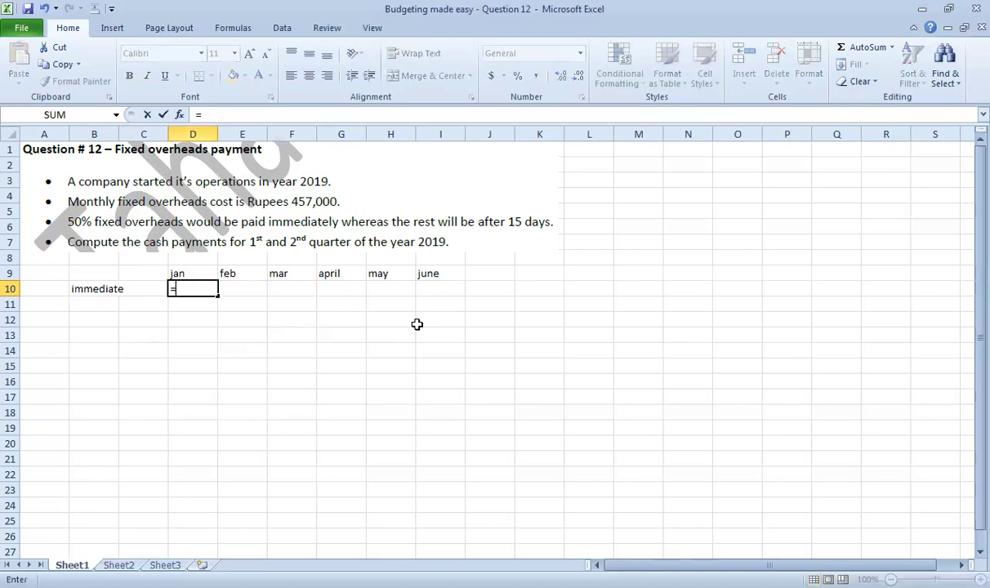
pyautogui.write('45700')
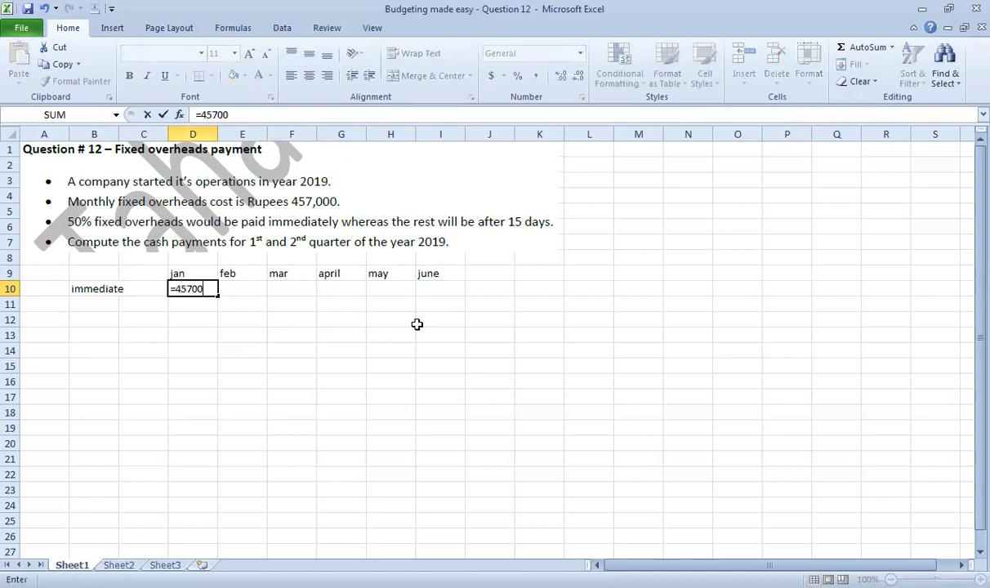
pyautogui.write('0/2')
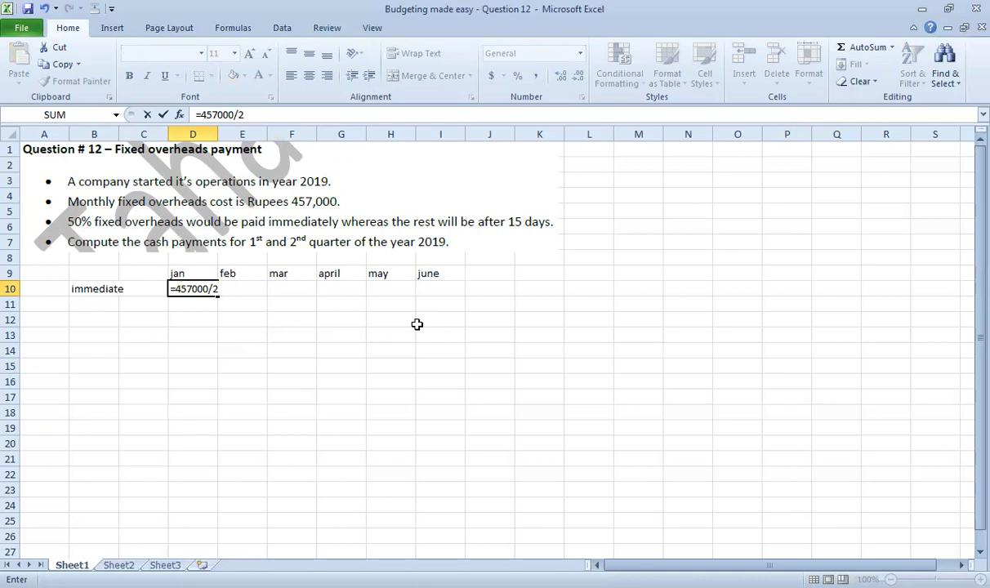
pyautogui.press('Return')
pyautogui.press('Up')
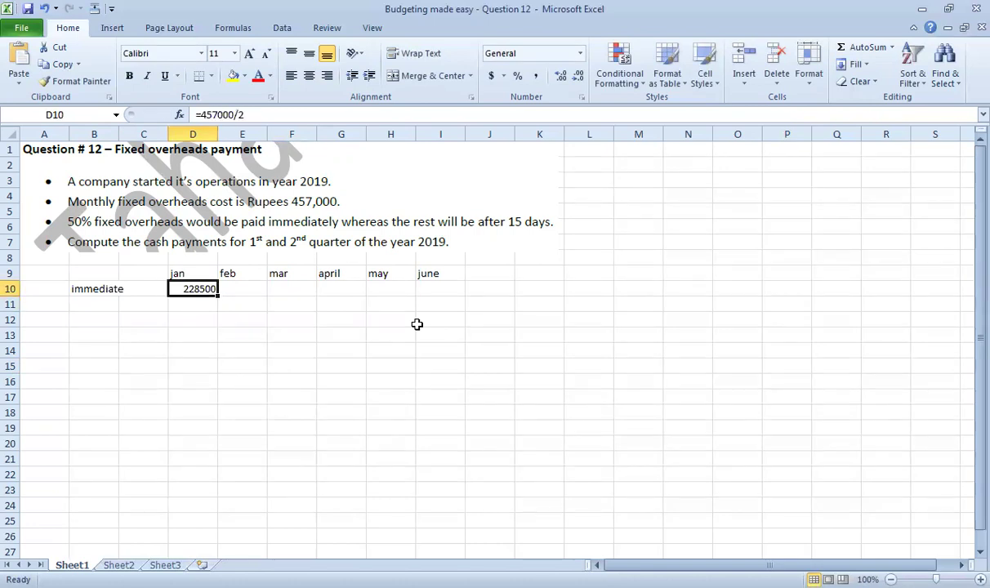
# Step: Copy January's immediate payment formula from D10 across the remaining months through I10
pyautogui.press('Right')
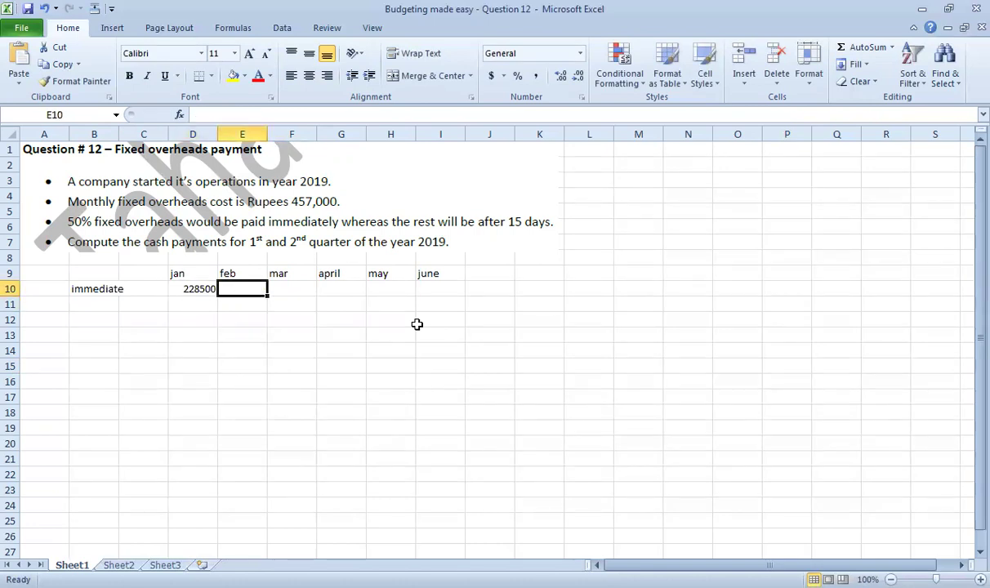
pyautogui.click(193, 285)
pyautogui.hotkey('ctrl', 'c')
pyautogui.hotkey('shift', 'Right')
pyautogui.hotkey('shift', 'Right')
pyautogui.hotkey('shift', 'Right')
pyautogui.hotkey('shift', 'Right')
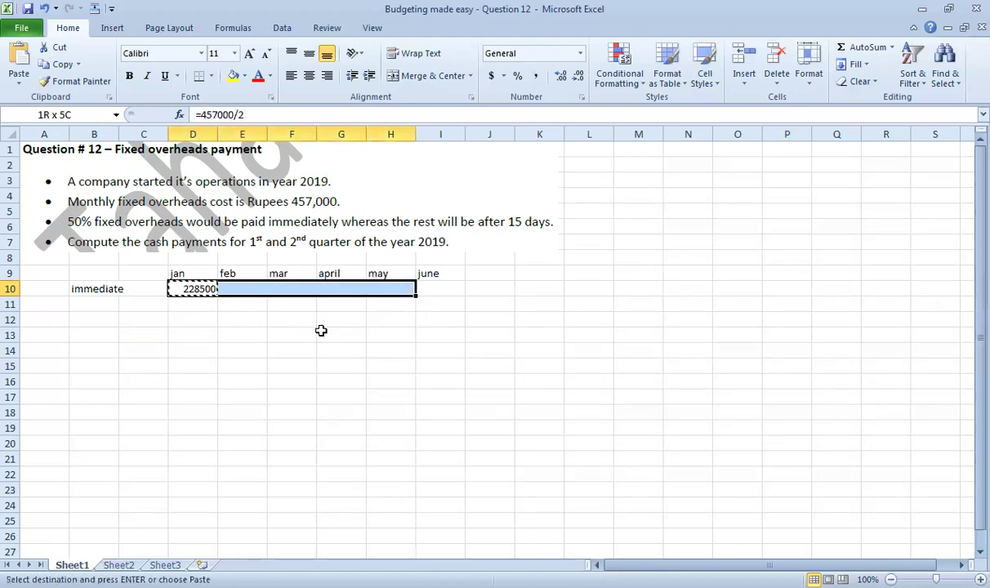
pyautogui.hotkey('shift', 'Right')
pyautogui.hotkey('ctrl', 'v')
pyautogui.press('Escape')
pyautogui.press('Down')
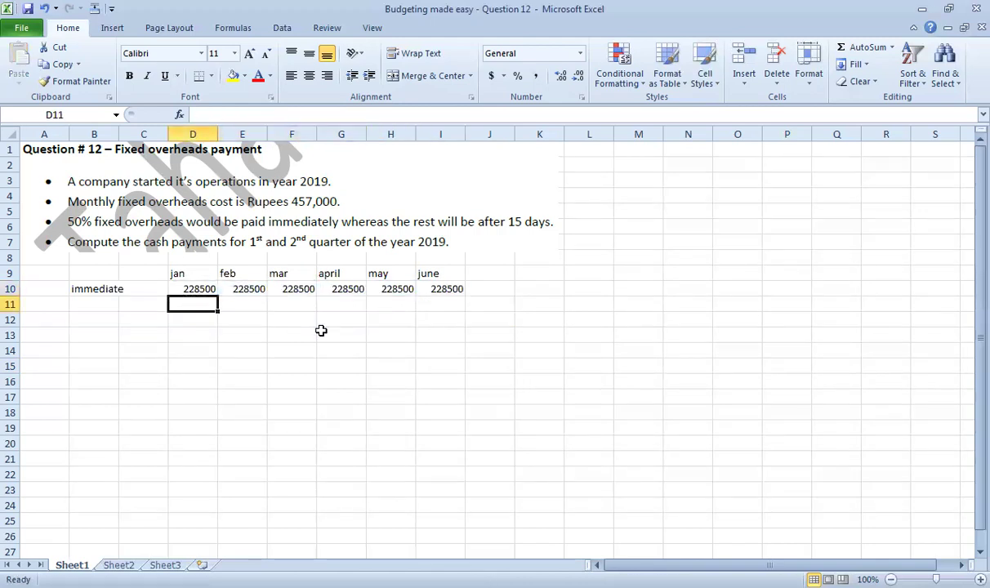
# Step: Format the whole sheet's numbers with thousands separators and no decimal places
pyautogui.hotkey('ctrl', 'a')
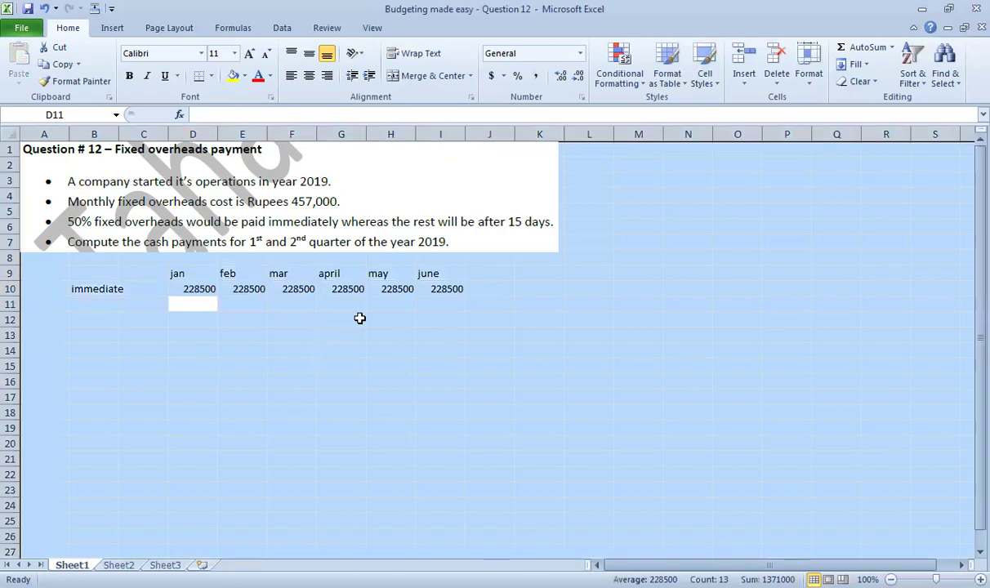
pyautogui.click(534, 75)
pyautogui.click(577, 75)
pyautogui.click(577, 75)
pyautogui.click(387, 365)
# Step: Check the immediate payment formula for each month in D10:I10
pyautogui.doubleClick(201, 287)
pyautogui.press('Escape')
pyautogui.press('Right')
pyautogui.press('F2')
pyautogui.press('Escape')
pyautogui.press('Right')
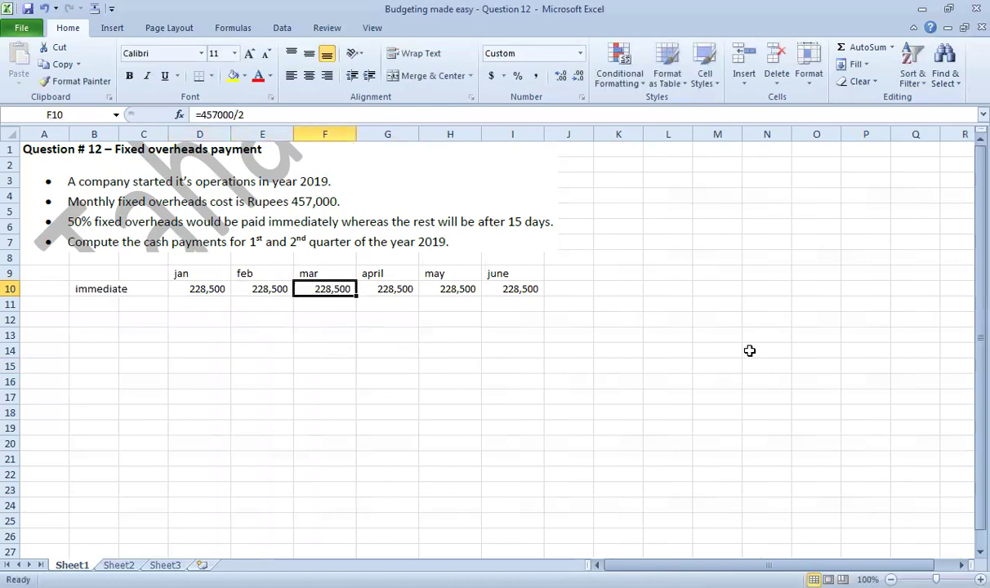
pyautogui.press('F2')
pyautogui.press('Escape')
pyautogui.press('Right')
pyautogui.press('F2')
pyautogui.press('Escape')
pyautogui.press('Right')
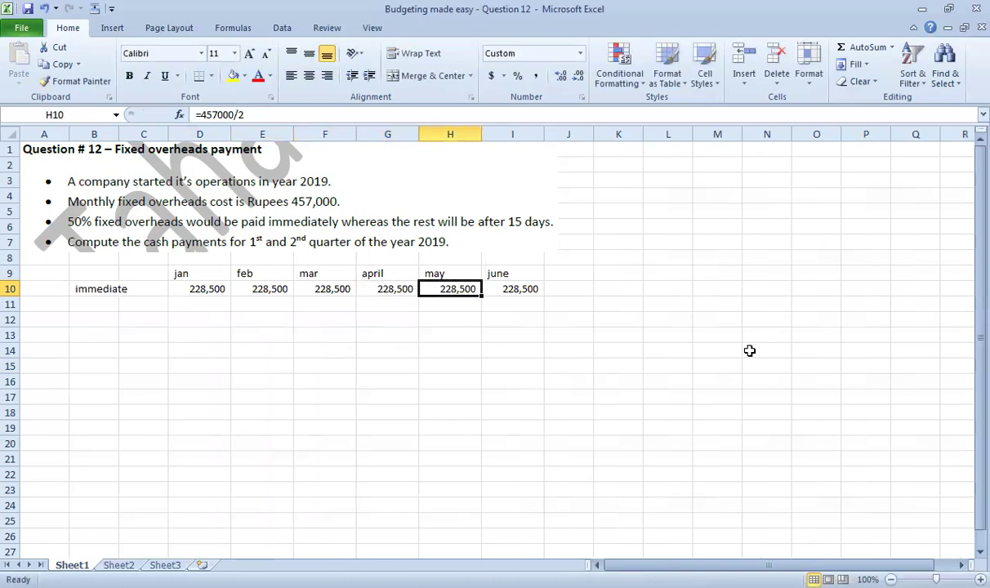
pyautogui.press('F2')
pyautogui.press('Escape')
pyautogui.press('Right')
pyautogui.press('F2')
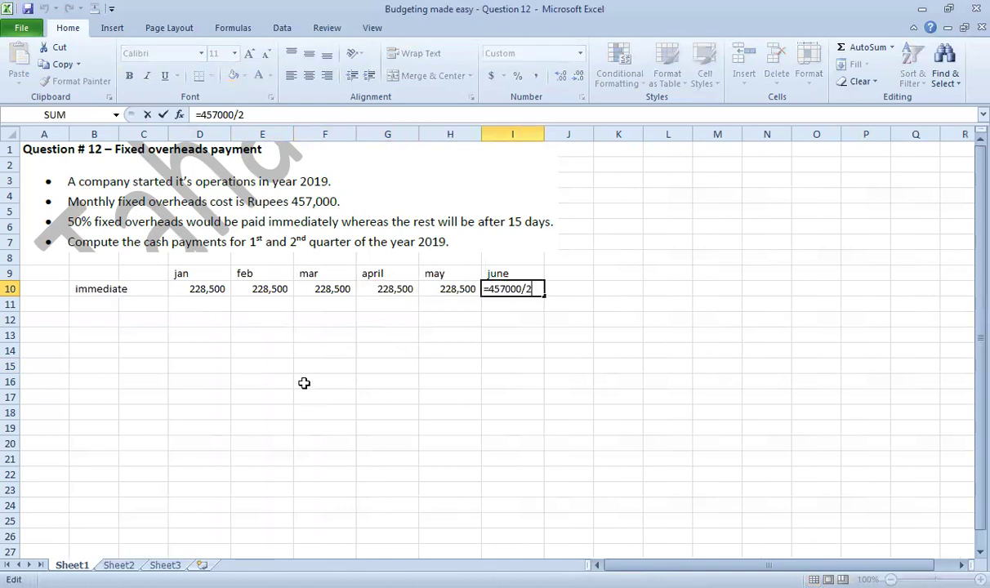
pyautogui.press('Escape')
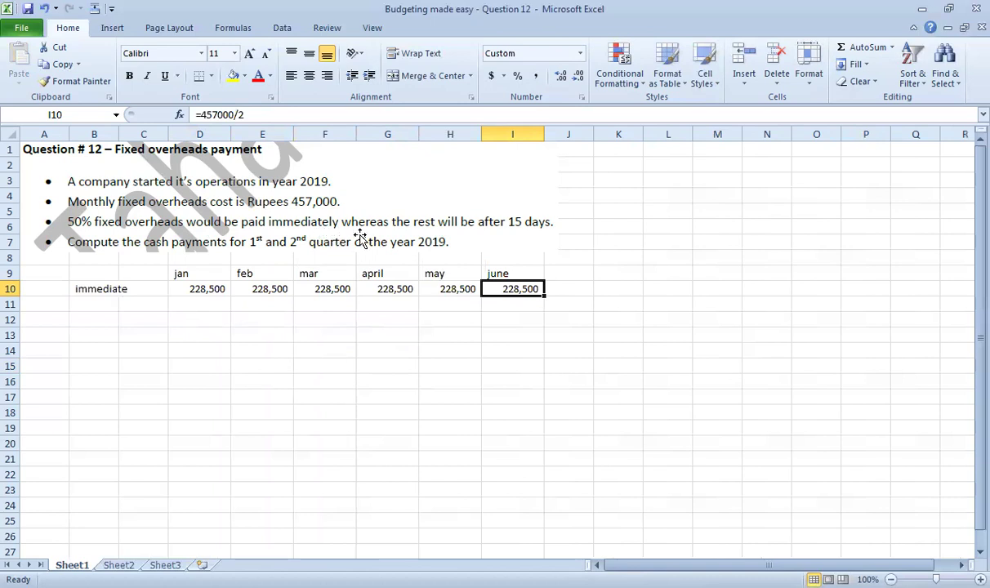
# Step: Label the second payment row "after 15 days" in B11
pyautogui.click(523, 231)
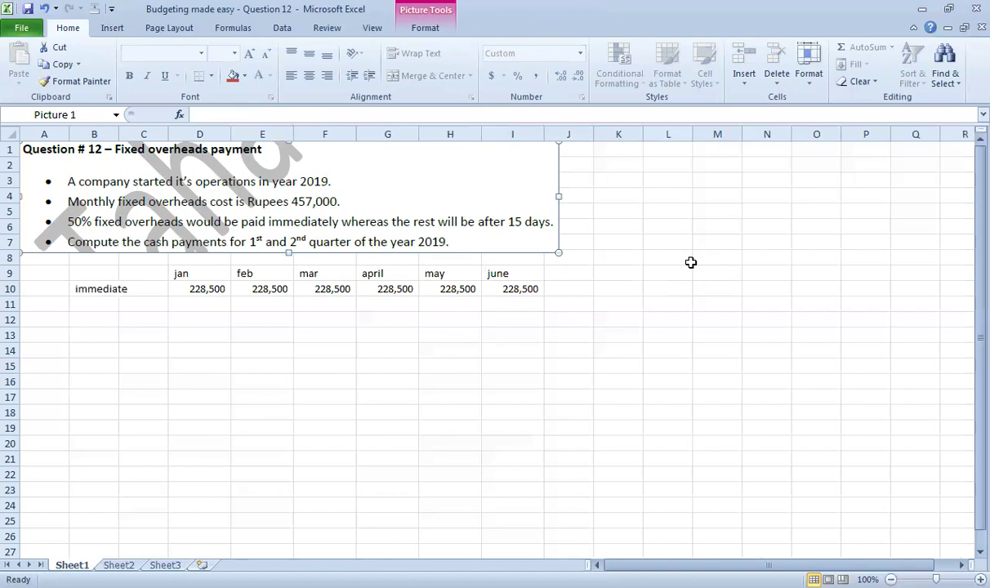
pyautogui.click(108, 303)
pyautogui.write('afte')
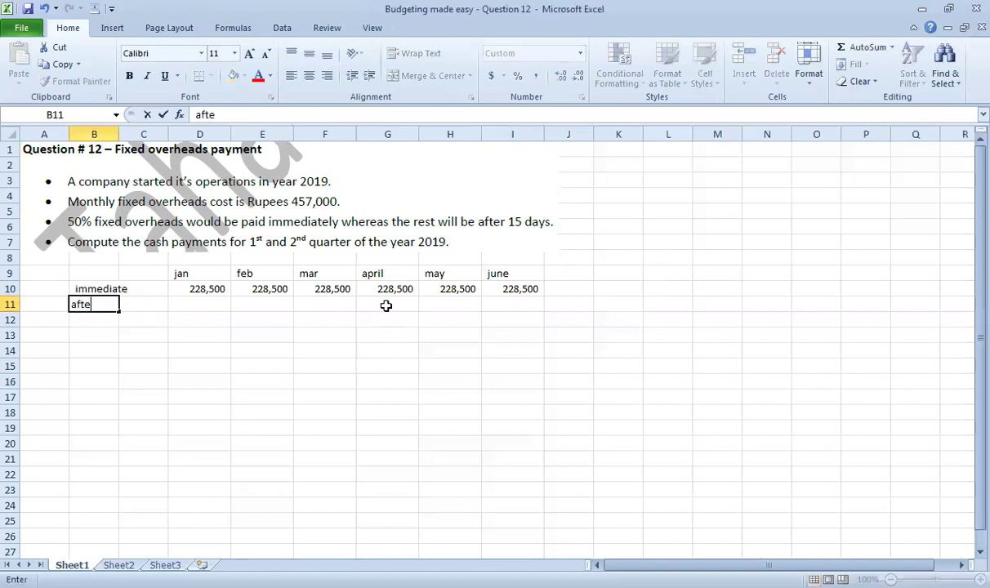
pyautogui.write('r 15')
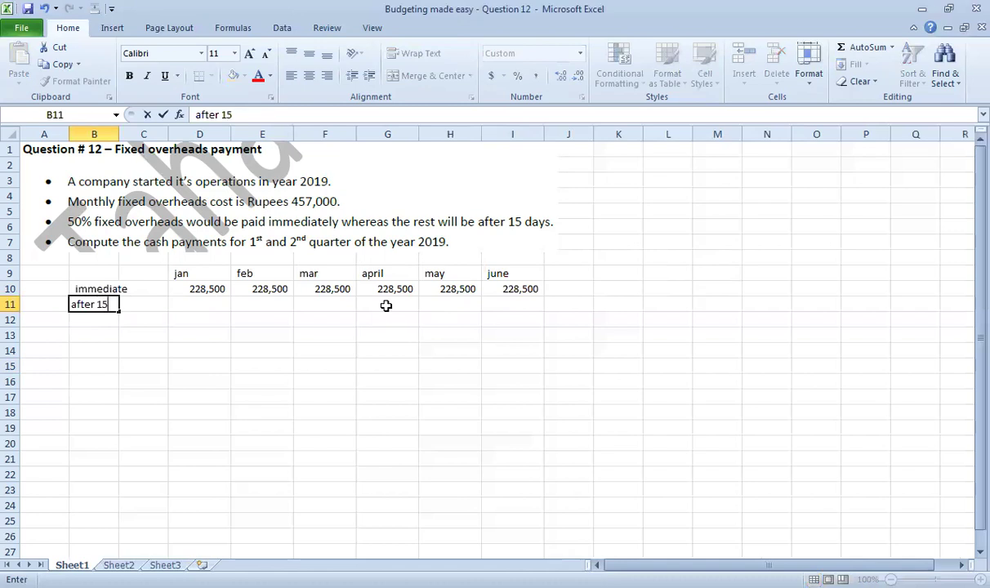
pyautogui.write(' days')
pyautogui.press('Return')
pyautogui.press('Up')
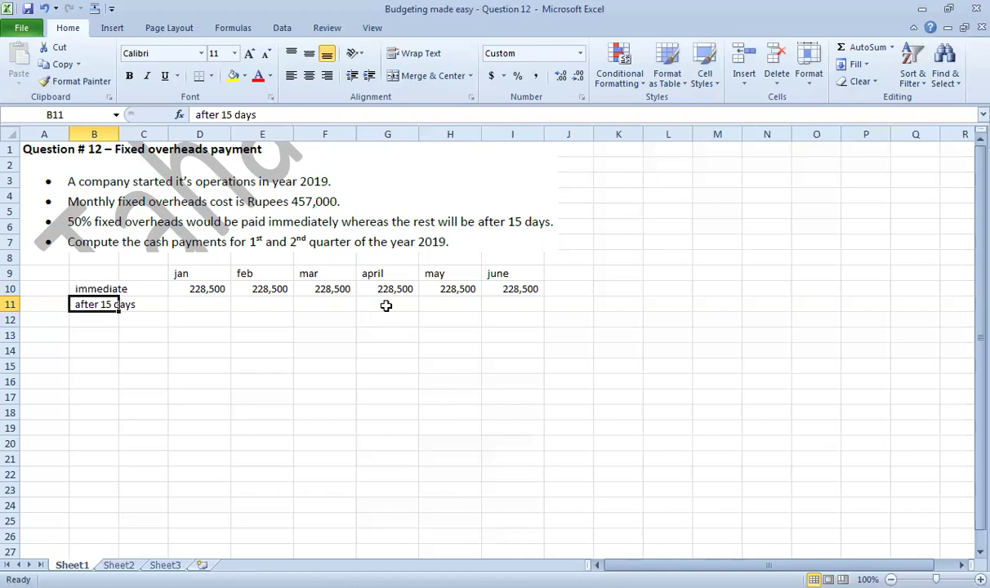
# Step: Enter =457000/2 in E11 as February's payment in the "after 15 days" row
pyautogui.press('Right')
pyautogui.press('Right')
pyautogui.press('Right')
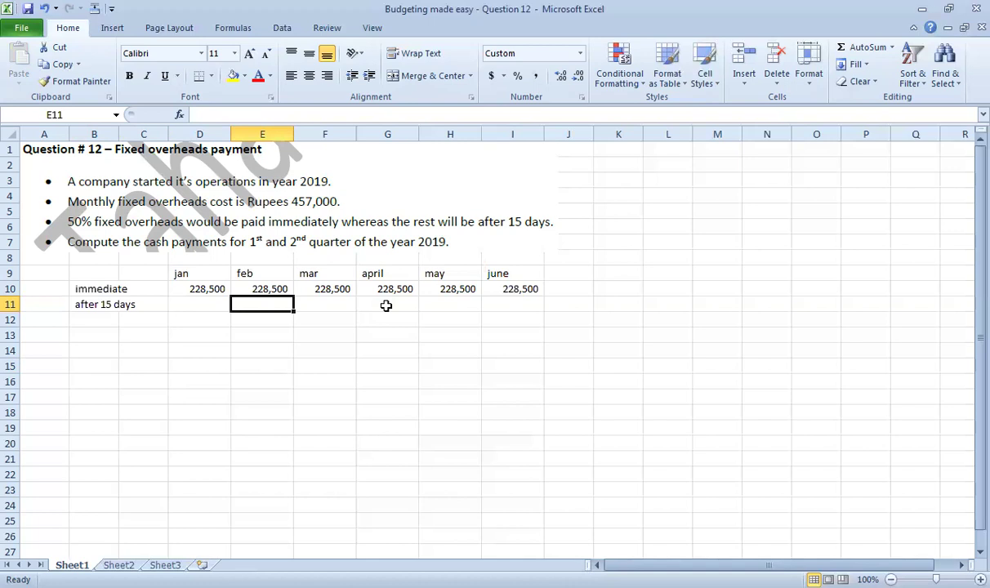
pyautogui.write('=45')
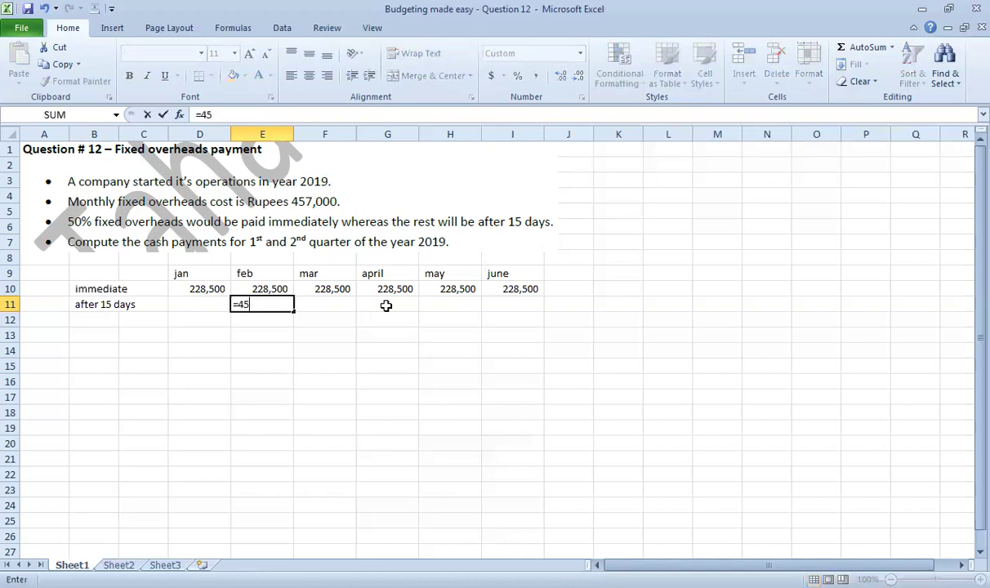
pyautogui.write('7000/2')
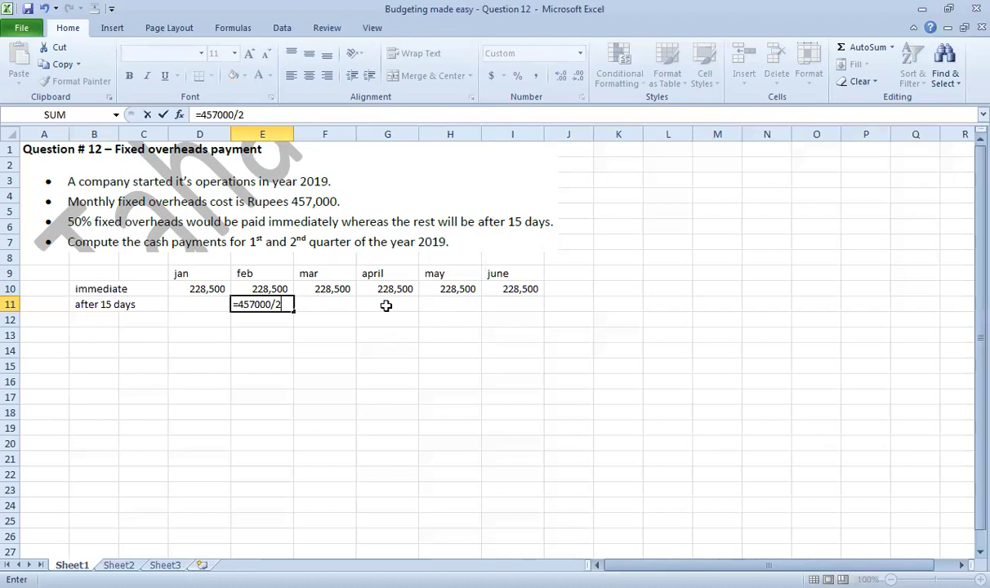
pyautogui.press('Return')
# Step: Enter =457000/2 in F11 as March's payment in the "after 15 days" row
pyautogui.press('Right')
pyautogui.press('Up')
pyautogui.write('=')
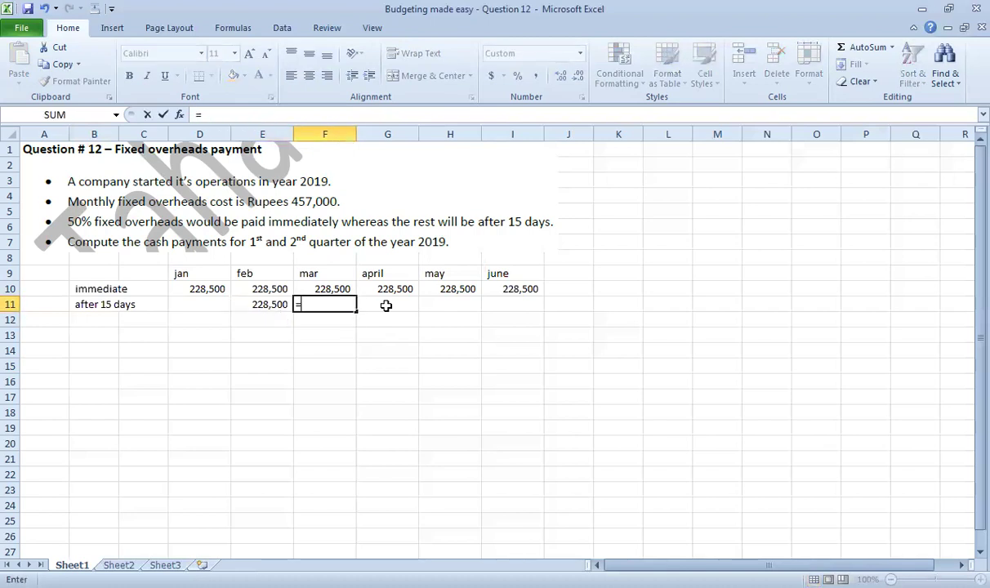
pyautogui.write('457000/2')
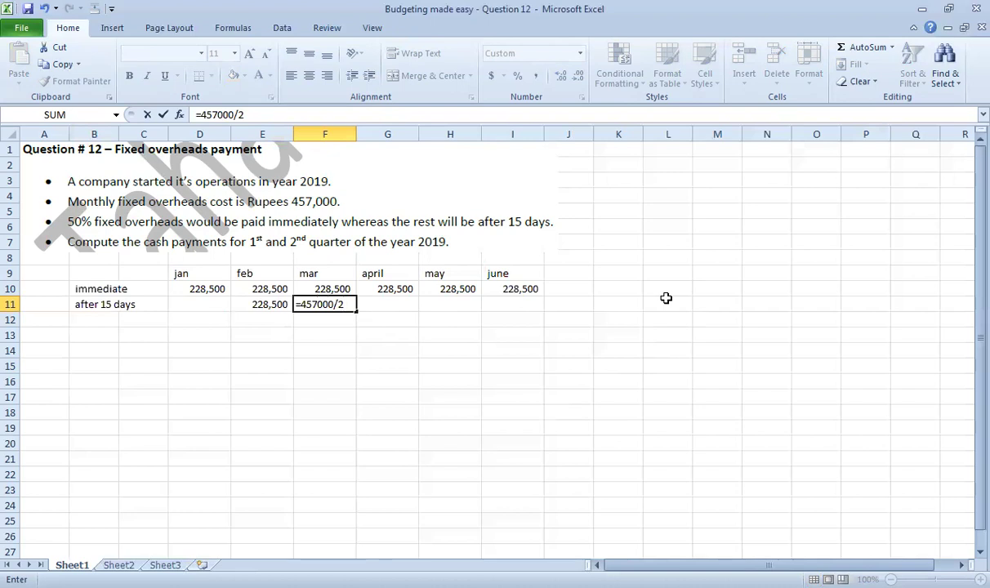
pyautogui.press('Return')
pyautogui.press('Up')
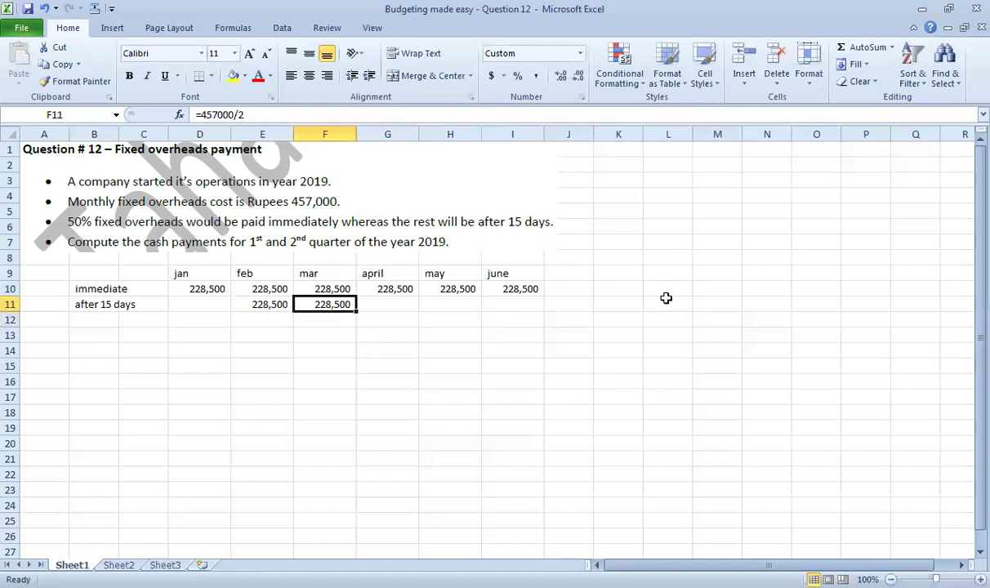
# Step: Check April's immediate payment formula and enter =457000/2 in G11 for the "after 15 days" payment
pyautogui.press('Right')
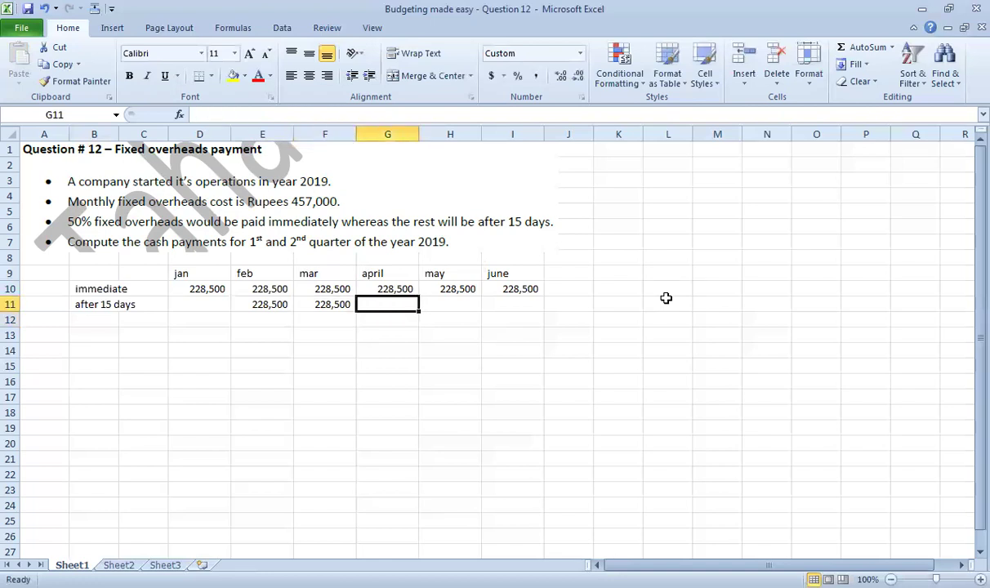
pyautogui.click(404, 283)
pyautogui.press('F2')
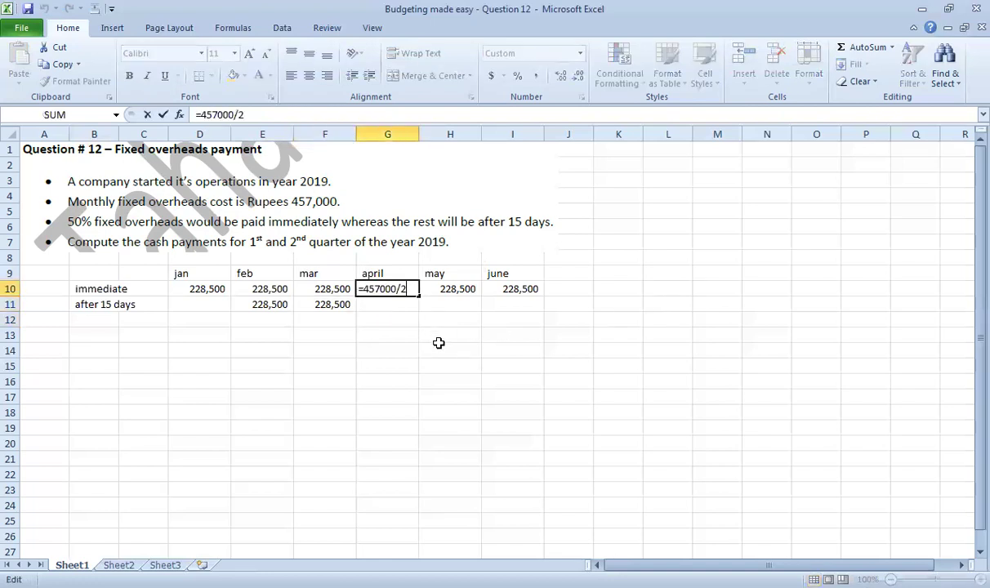
pyautogui.press('Return')
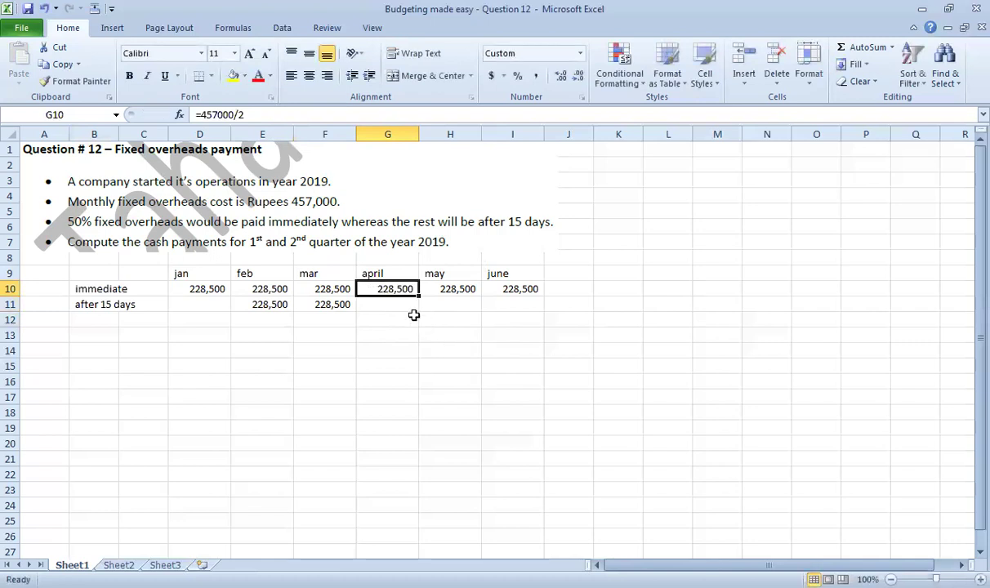
pyautogui.write('=45')
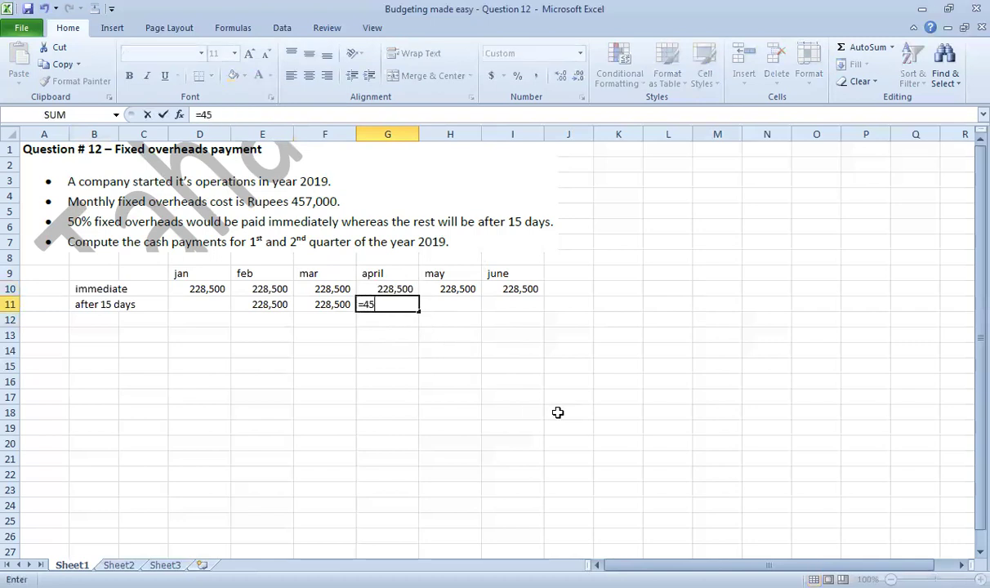
pyautogui.write('7000/2')
pyautogui.press('Return')
# Step: Enter =457000/2 in H11 as May's payment in the "after 15 days" row
pyautogui.press('Up')
pyautogui.press('Right')
pyautogui.write('=')
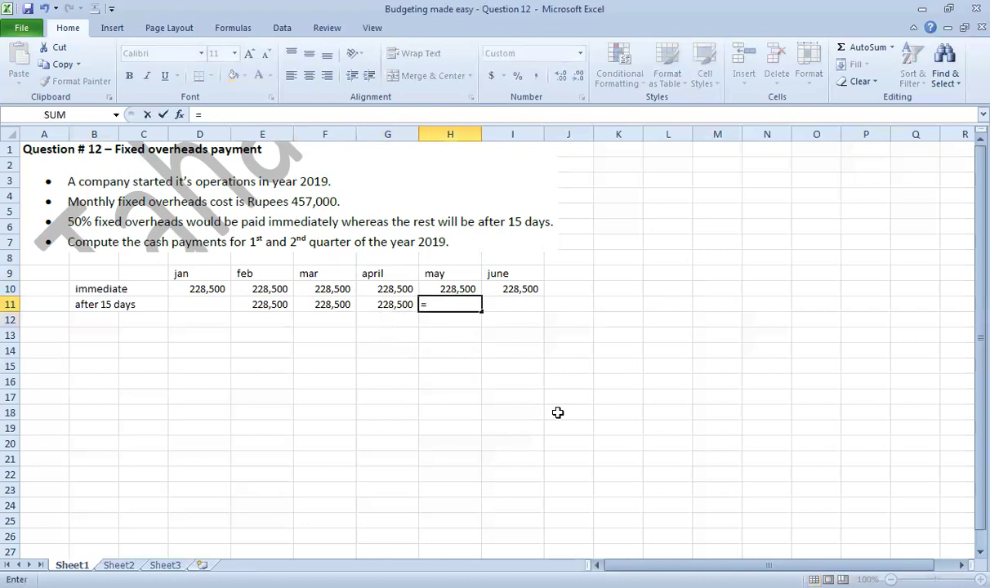
pyautogui.write('457000/2')
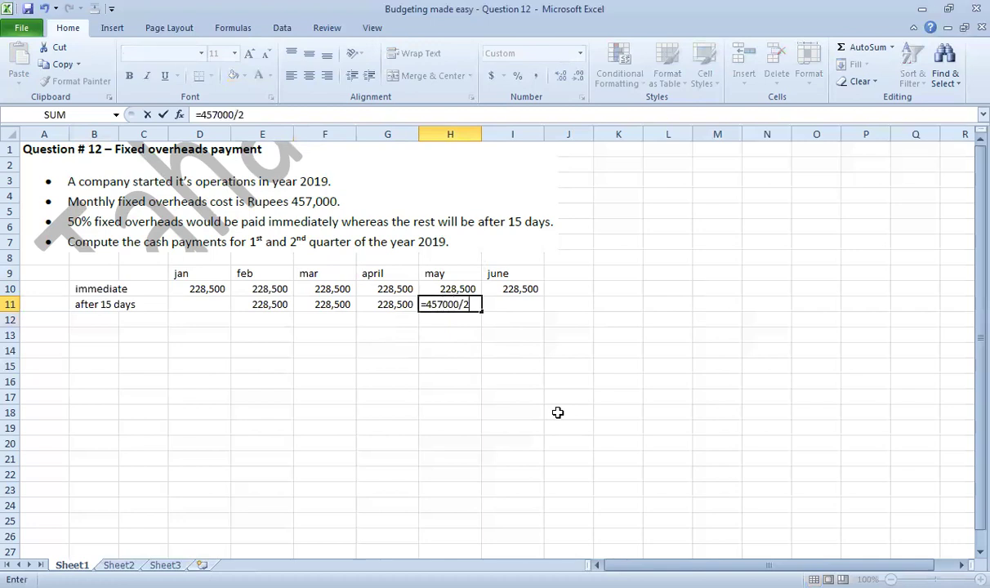
pyautogui.press('Return')
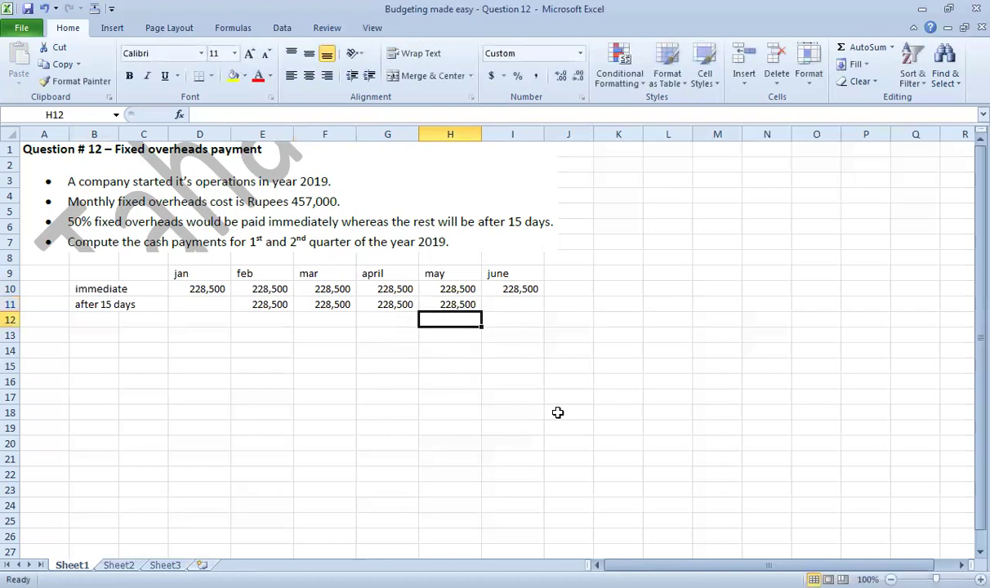
# Step: Enter =457000/2 in I11 as June's payment in the "after 15 days" row
pyautogui.press('Up')
pyautogui.press('Right')
pyautogui.write('=')
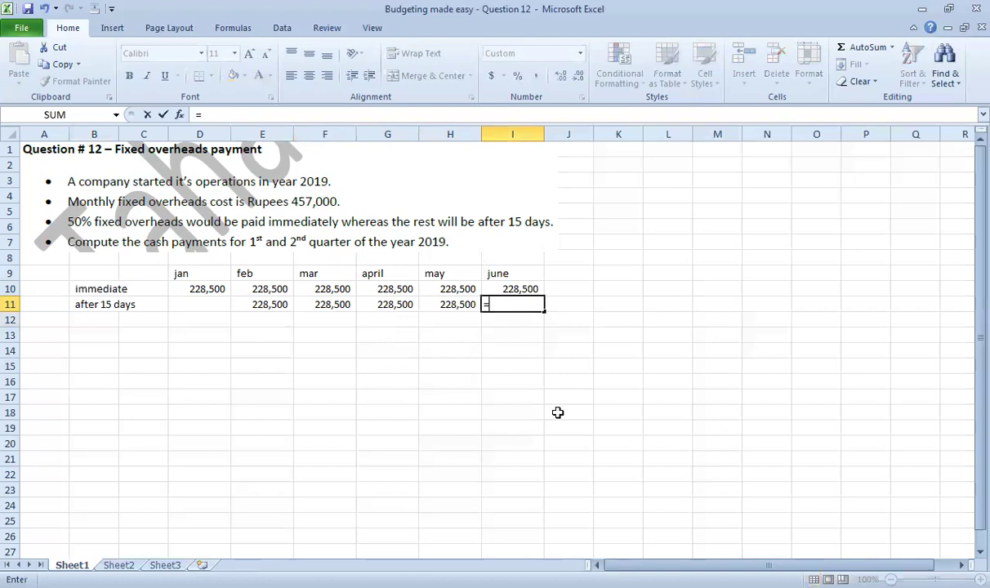
pyautogui.write('457000/2')
pyautogui.press('Return')
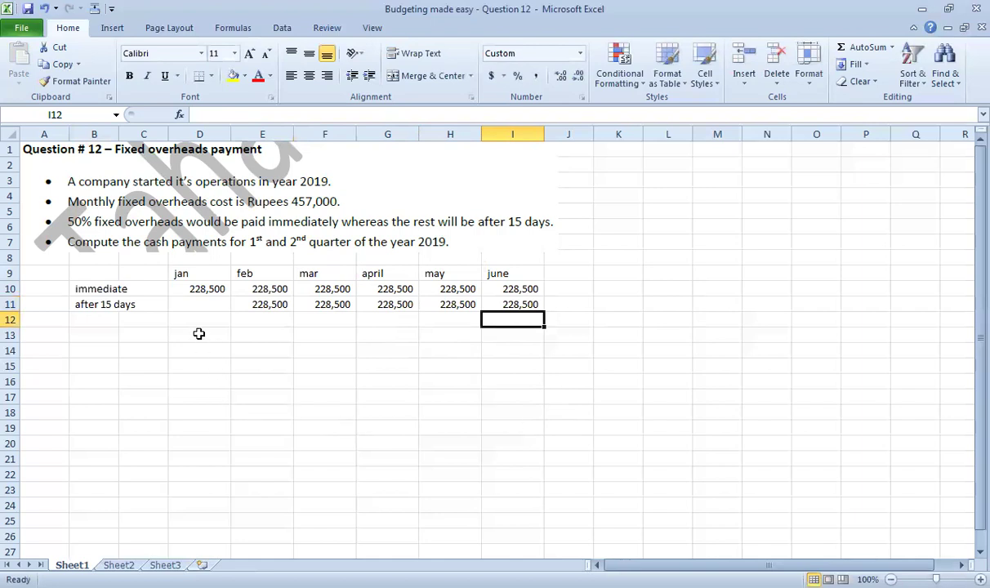
# Step: Label B12 "total" and enter =SUM(D10:D11) in D12 to total January's payments
pyautogui.click(105, 321)
pyautogui.write('total')
pyautogui.press('Return')
pyautogui.press('Up')
pyautogui.press('Right')
pyautogui.press('Right')
pyautogui.hotkey('alt', '=')
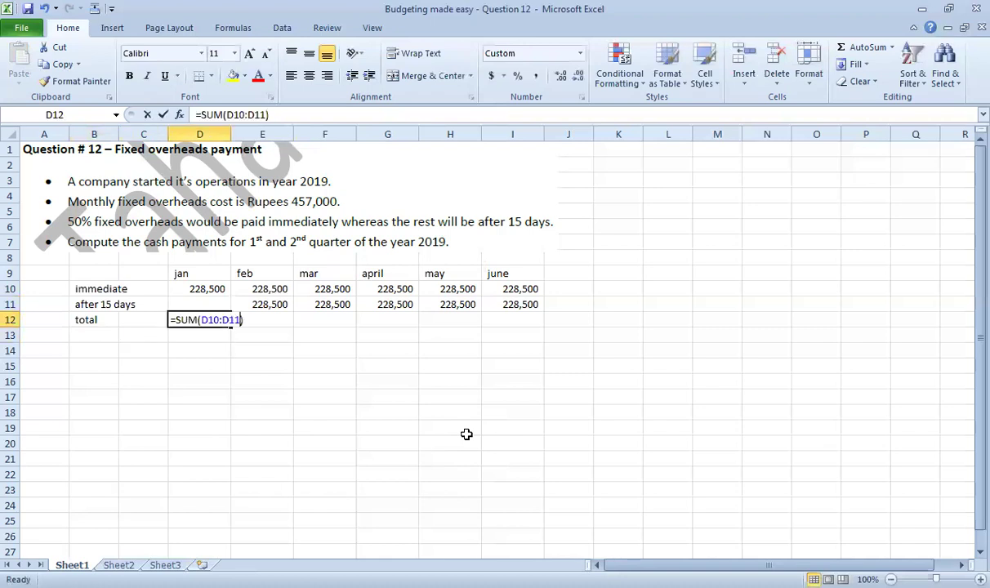
pyautogui.hotkey('ctrl', 'Return')
# Step: Make the total row cells D12:I12 bold
pyautogui.hotkey('ctrl', 'c')
pyautogui.hotkey('shift', 'Right')
pyautogui.hotkey('shift', 'Right')
pyautogui.hotkey('shift', 'Right')
pyautogui.hotkey('shift', 'Right')
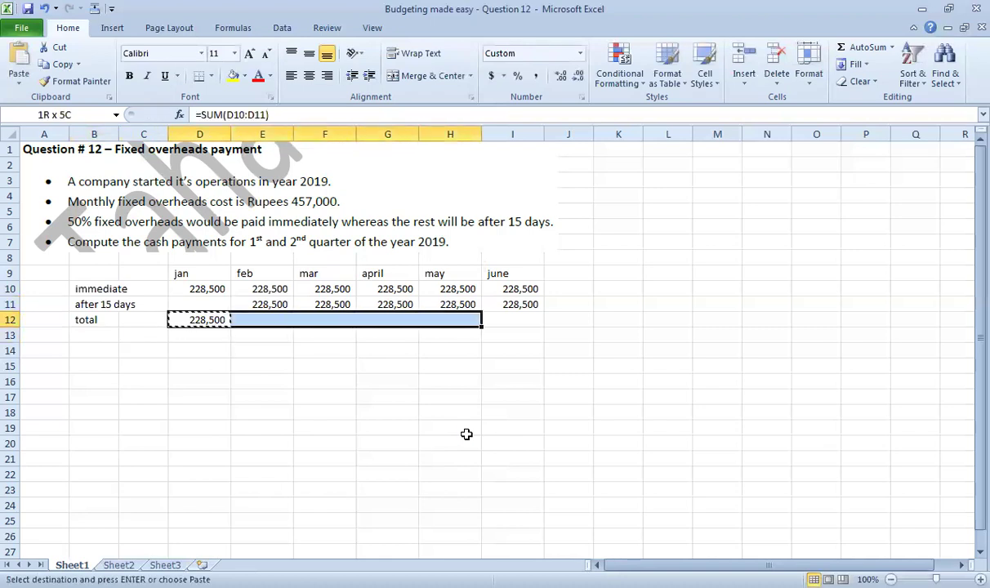
pyautogui.hotkey('shift', 'Right')
pyautogui.hotkey('ctrl', 'b')
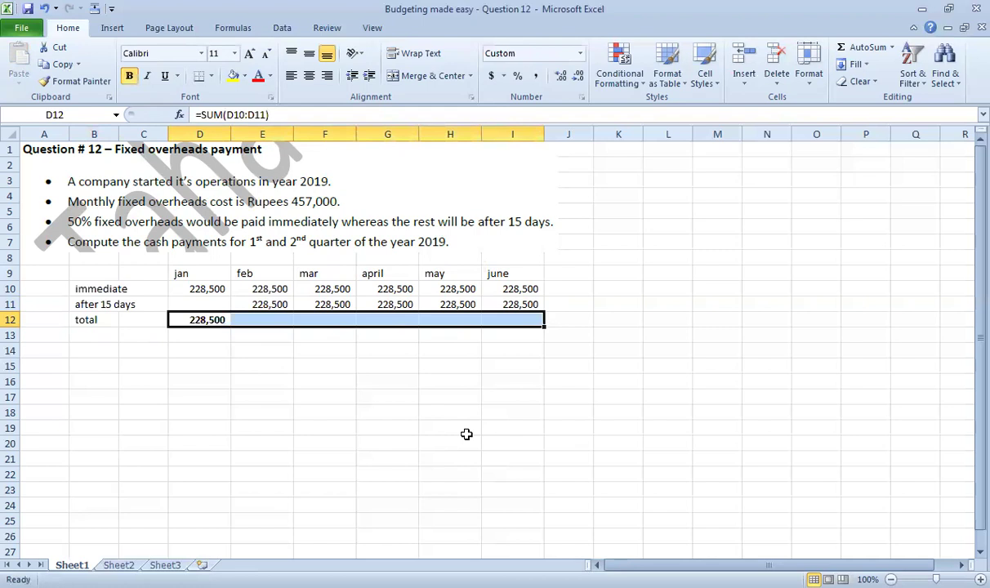
# Step: Copy January's total formula from D12 across the total row through June in I12
pyautogui.moveTo(325, 428); pyautogui.dragTo(325, 413)
pyautogui.click(188, 316)
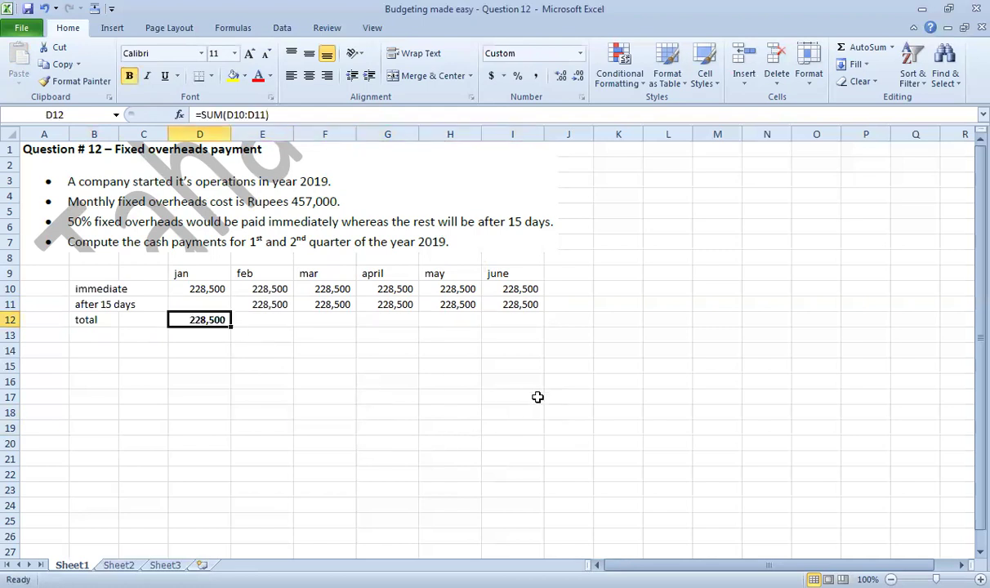
pyautogui.hotkey('ctrl', 'c')
pyautogui.hotkey('shift', 'Right')
pyautogui.hotkey('shift', 'Right')
pyautogui.hotkey('shift', 'Right')
pyautogui.hotkey('shift', 'Right')
pyautogui.hotkey('shift', 'Right')
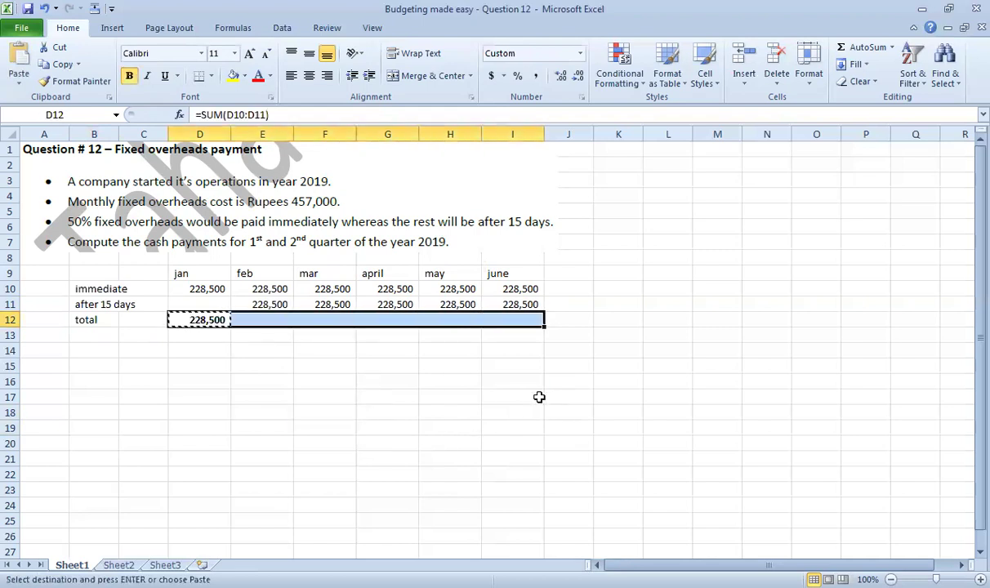
pyautogui.hotkey('ctrl', 'v')
pyautogui.press('Escape')
# Step: Compute the first quarter's cash payments in F14 with =SUM(D12:F12), in bold
pyautogui.click(338, 349)
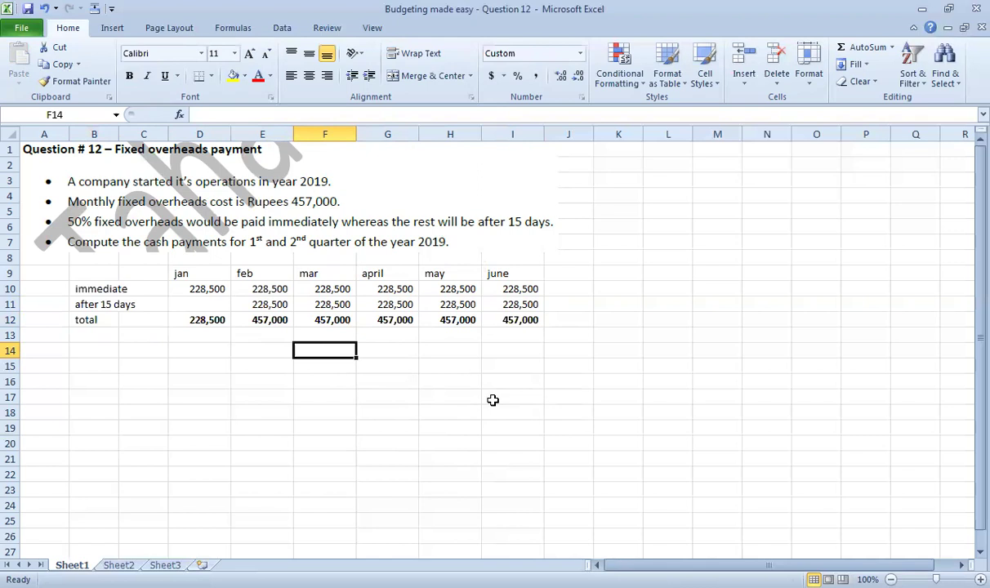
pyautogui.hotkey('alt', '=')
pyautogui.moveTo(198, 322); pyautogui.dragTo(322, 320)
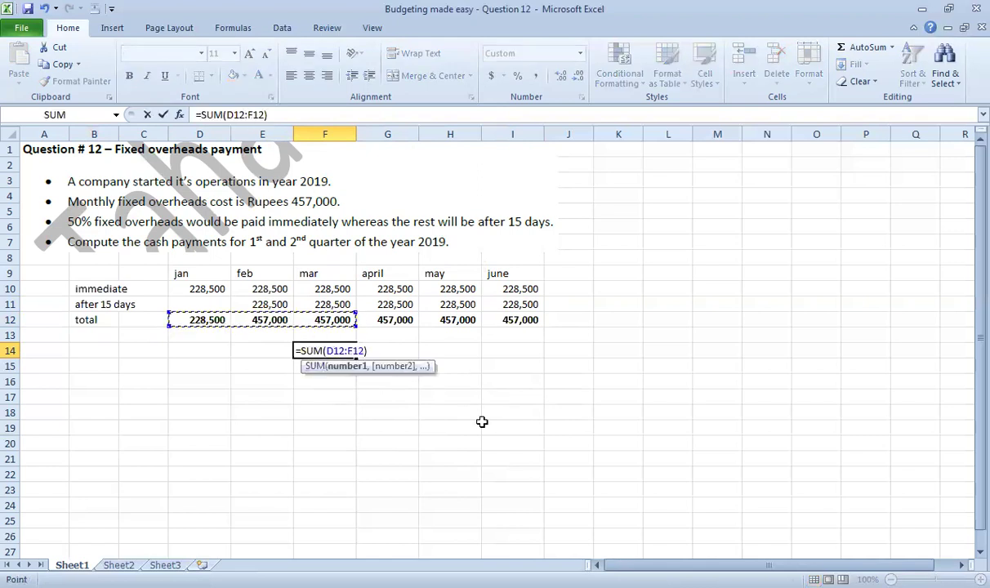
pyautogui.press('Return')
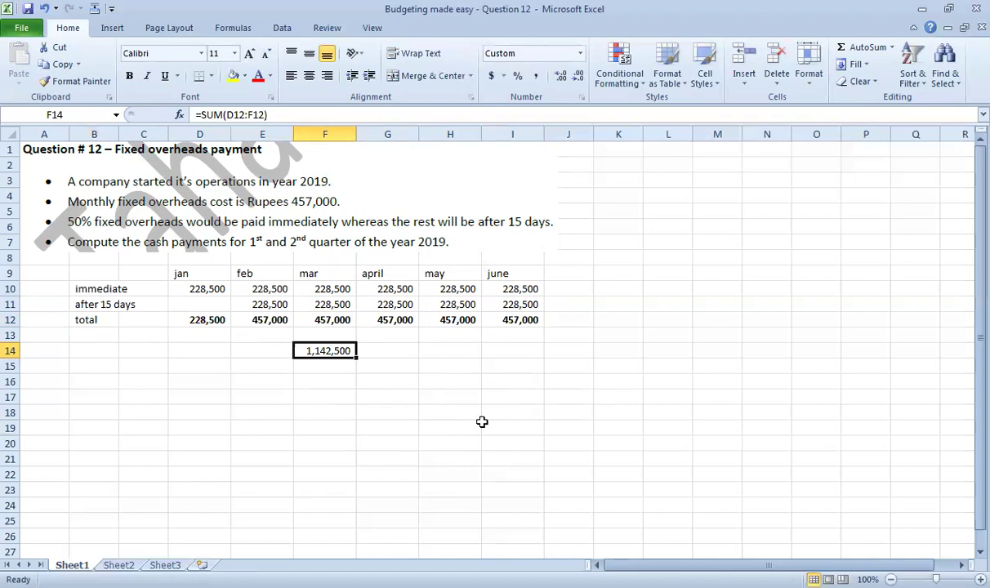
# Step: Compute the second quarter's cash payments in I14 with =SUM(G12:I12)
pyautogui.press('Right')
pyautogui.press('Right')
pyautogui.press('Right')
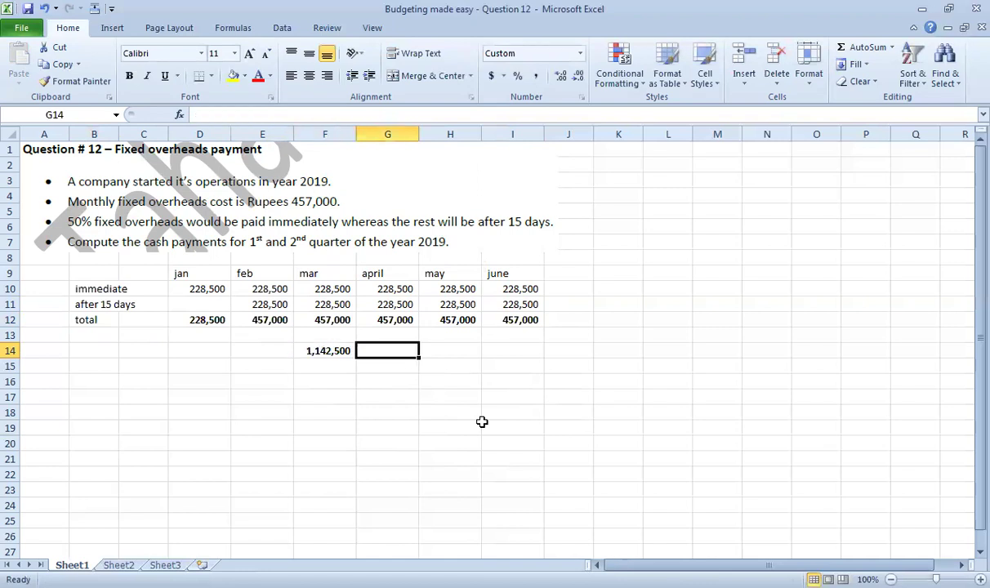
pyautogui.hotkey('alt', '=')
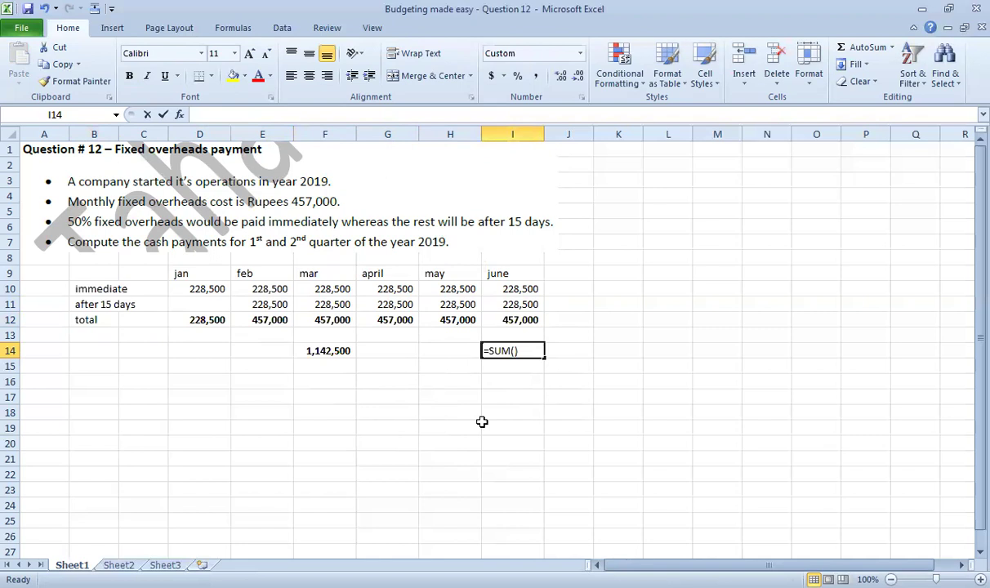
pyautogui.moveTo(391, 322); pyautogui.dragTo(514, 320)
pyautogui.hotkey('ctrl', 'Return')
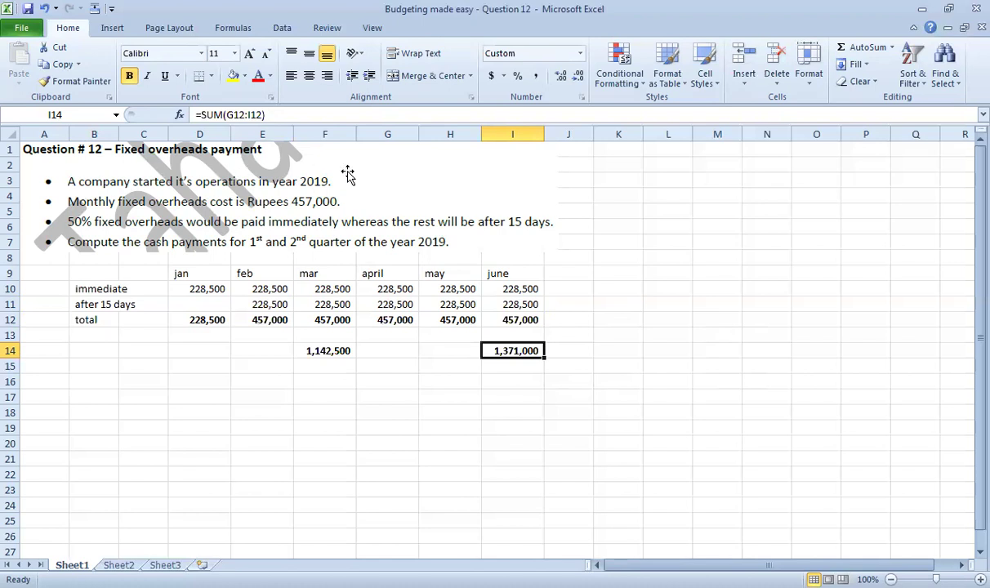
pyautogui.click(794, 196)
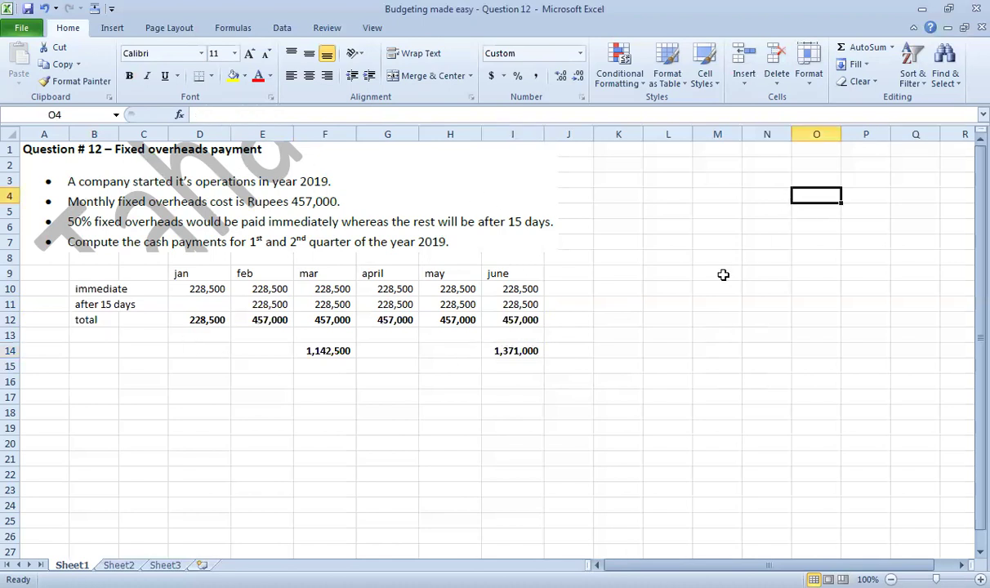